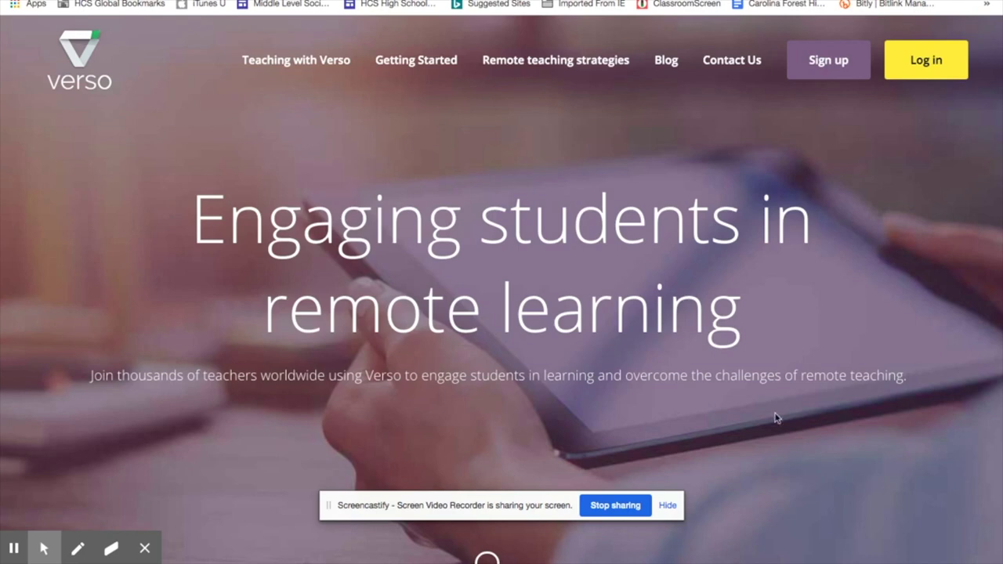
# Browse the Home feed of 17 items, topped by two newly created activities with no responses
pyautogui.scroll(-4, 775, 417)
pyautogui.scroll(2, 775, 417)
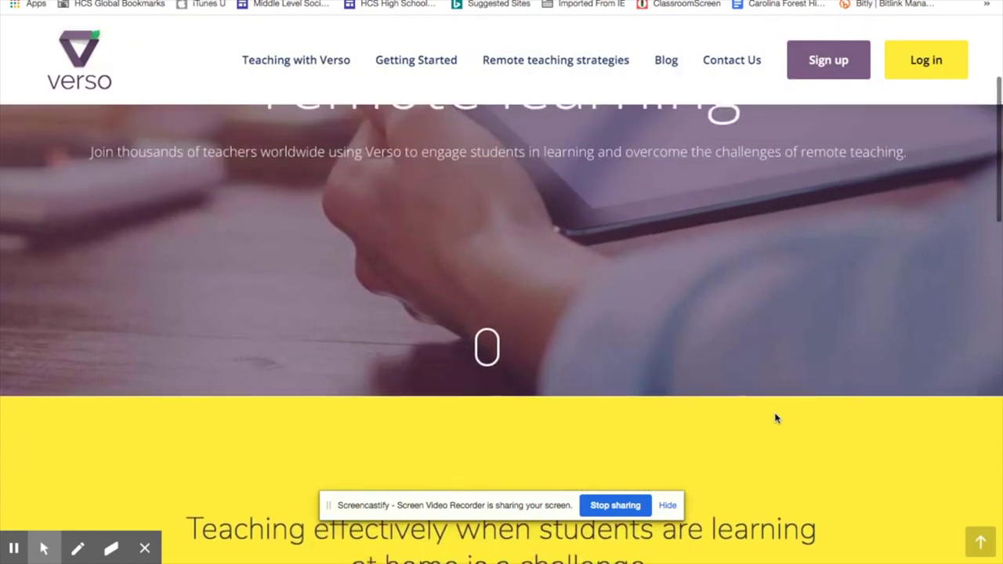
pyautogui.click(667, 506)
pyautogui.scroll(3, 730, 269)
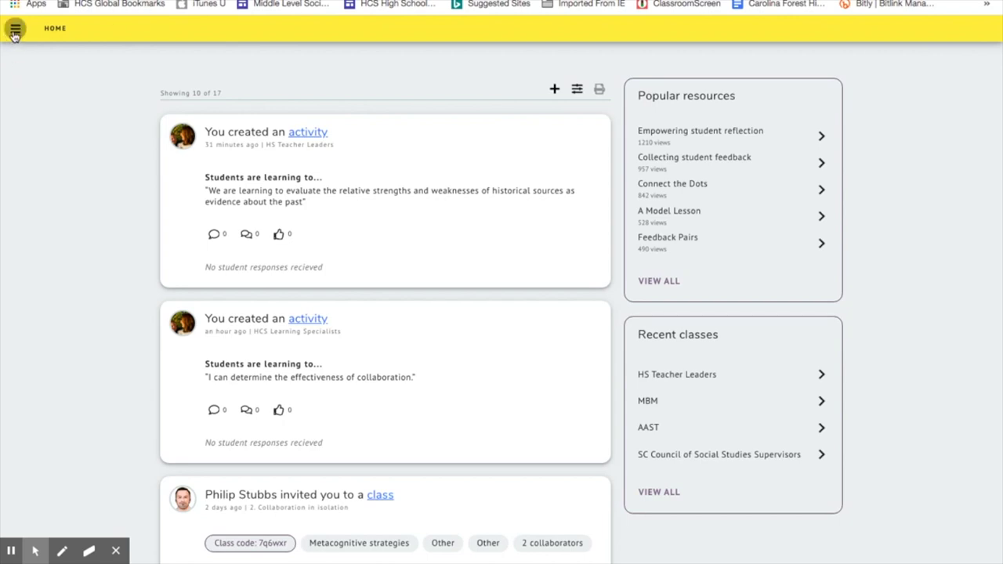
# Preview the navigation drawer and the + create menu, then go to Classes from the drawer
pyautogui.click(15, 31)
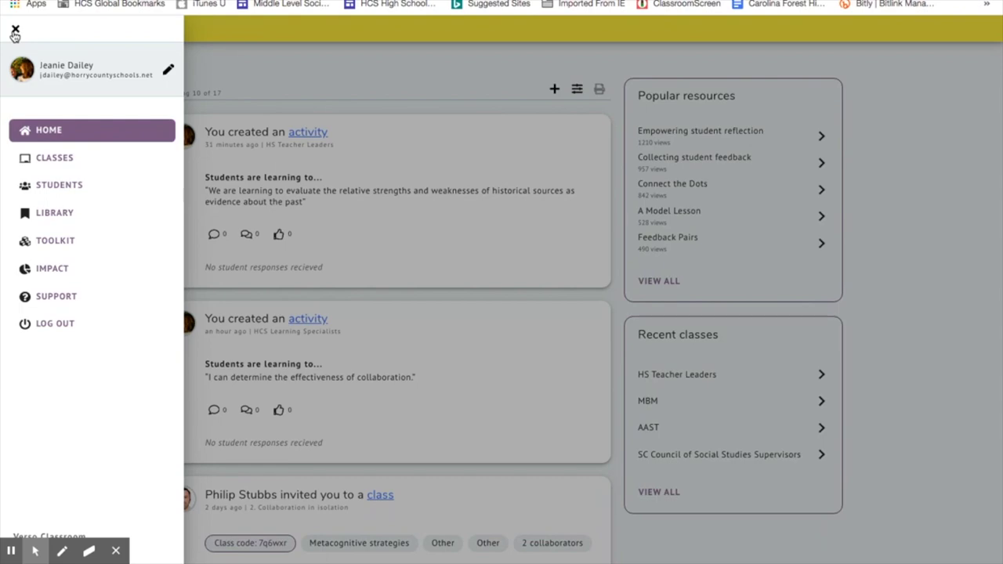
pyautogui.click(397, 56)
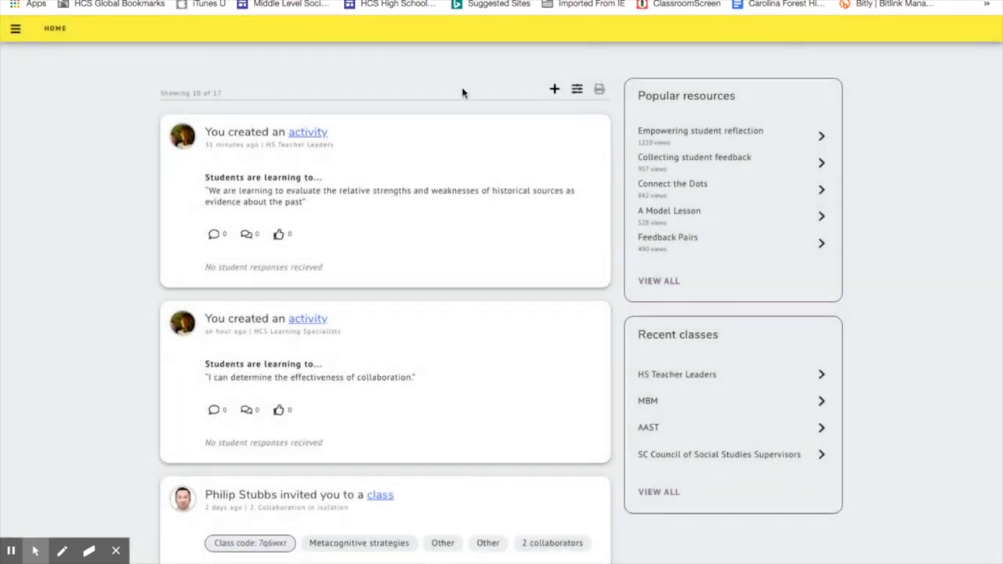
pyautogui.click(554, 89)
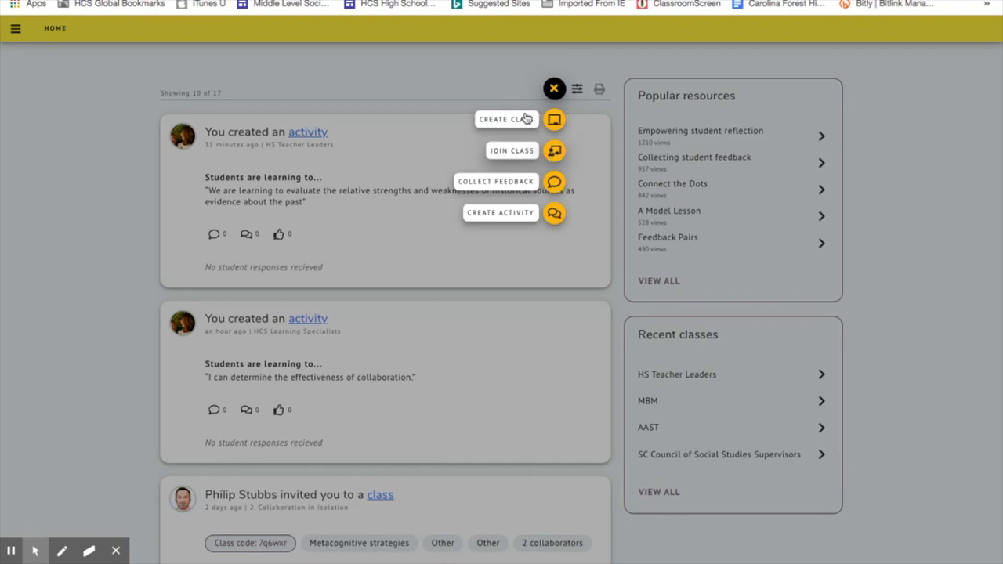
pyautogui.click(413, 70)
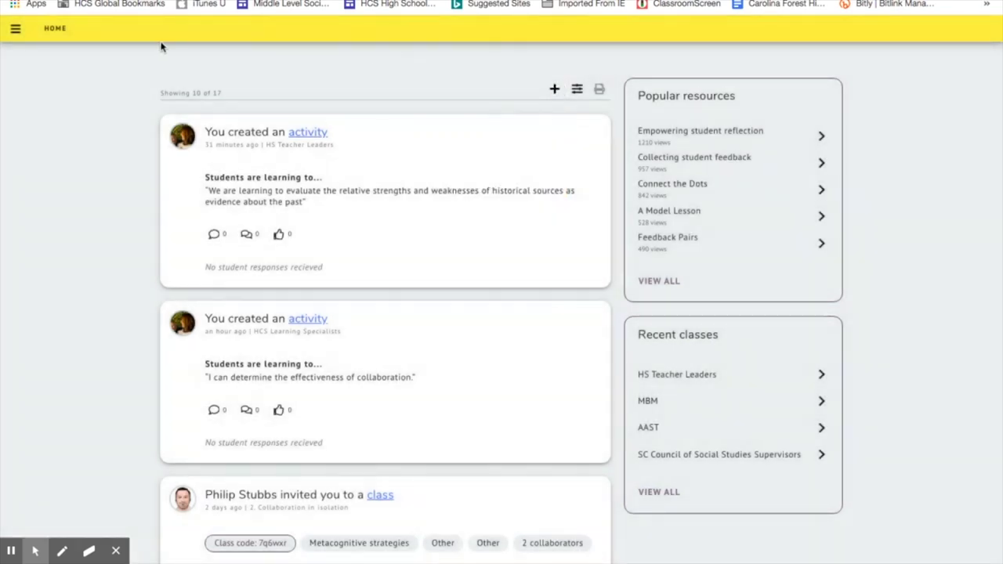
pyautogui.click(15, 31)
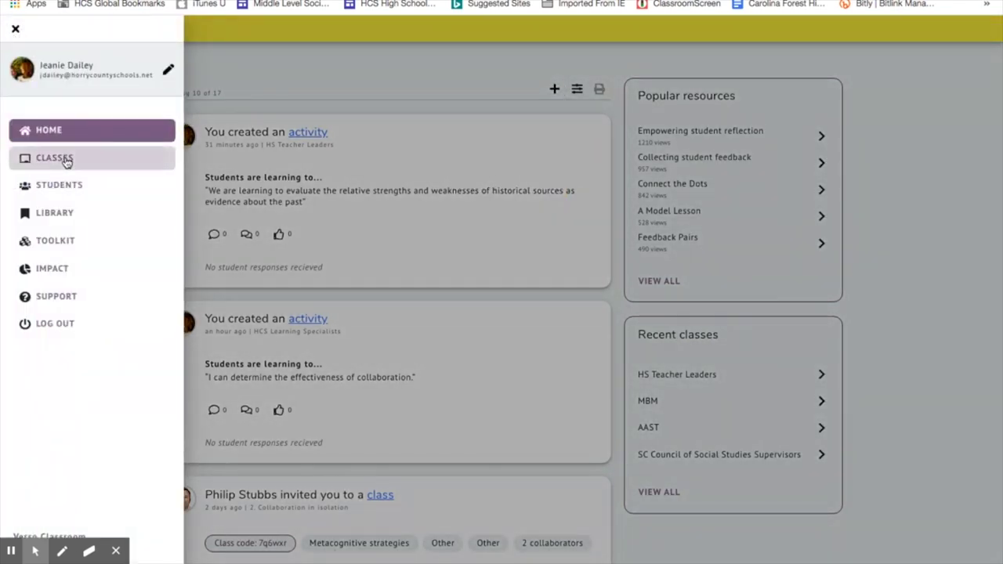
pyautogui.click(64, 160)
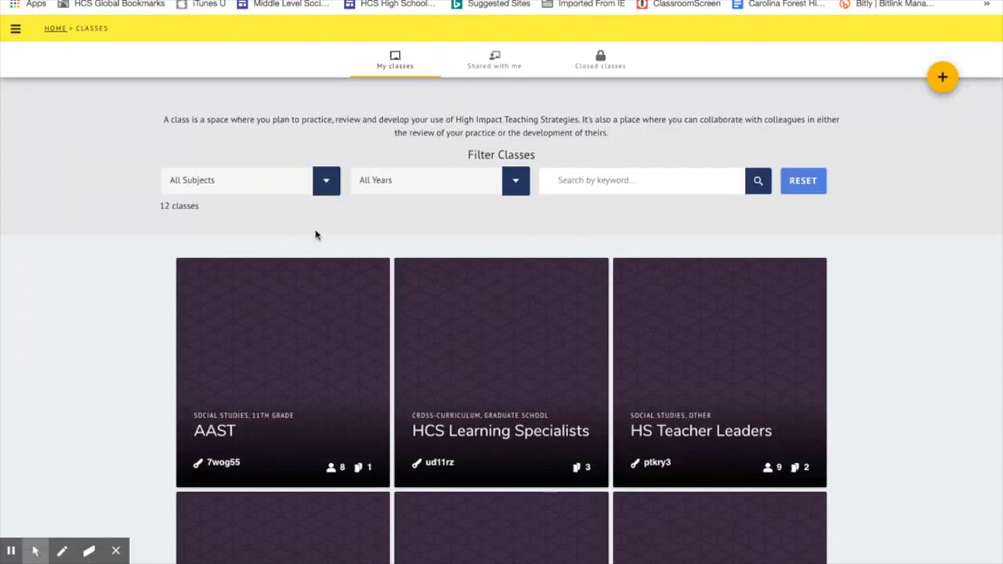
# Scroll through the 12 class cards under My classes and back to the top
pyautogui.scroll(-3, 447, 236)
pyautogui.scroll(-7, 447, 235)
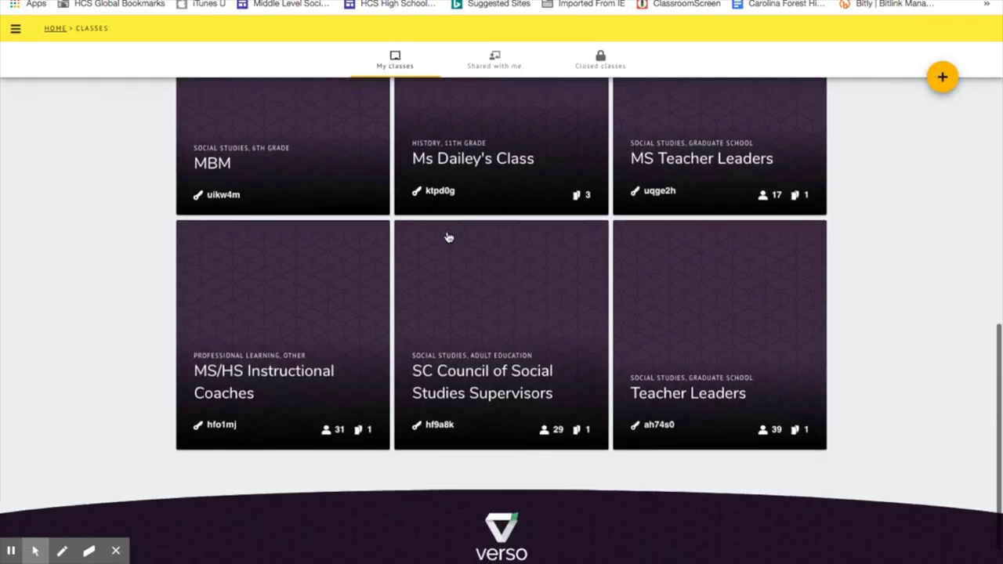
pyautogui.scroll(1, 447, 237)
pyautogui.scroll(2, 448, 236)
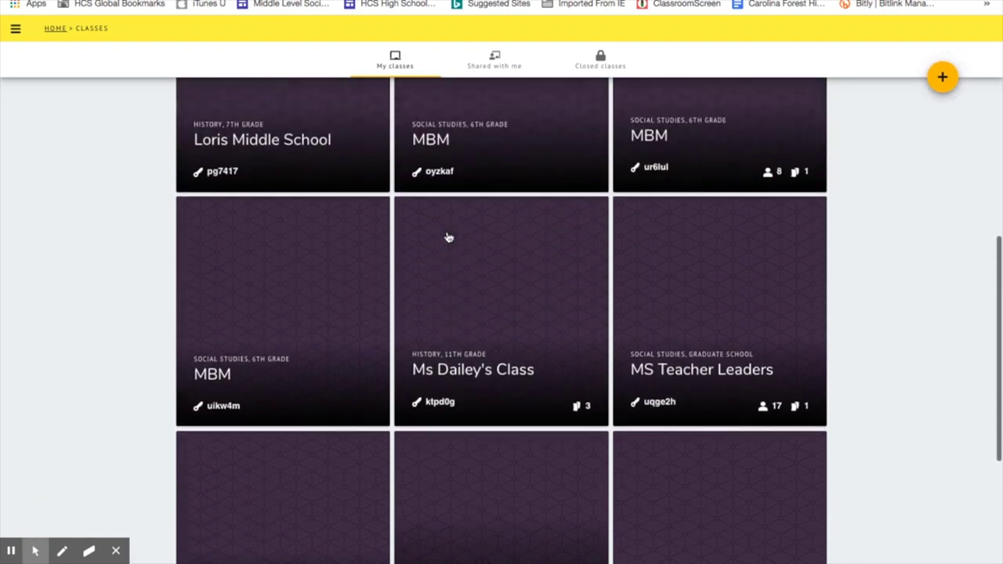
pyautogui.scroll(-3, 448, 235)
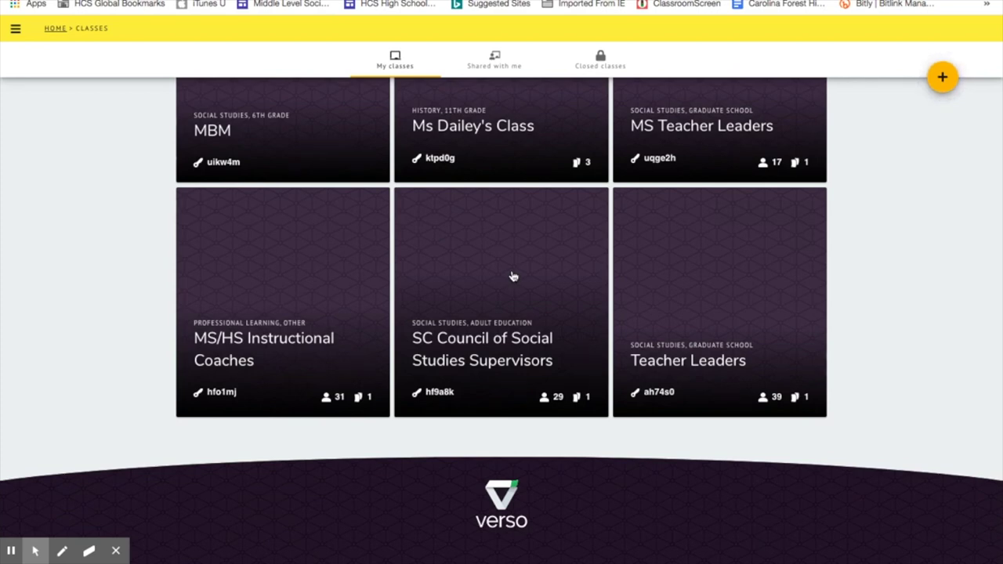
pyautogui.scroll(8, 513, 276)
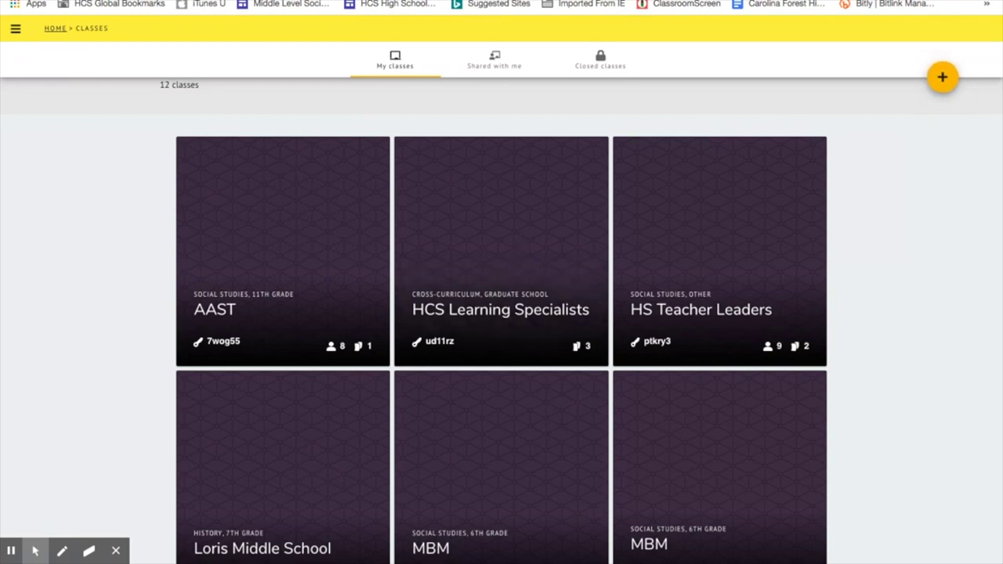
pyautogui.click(15, 29)
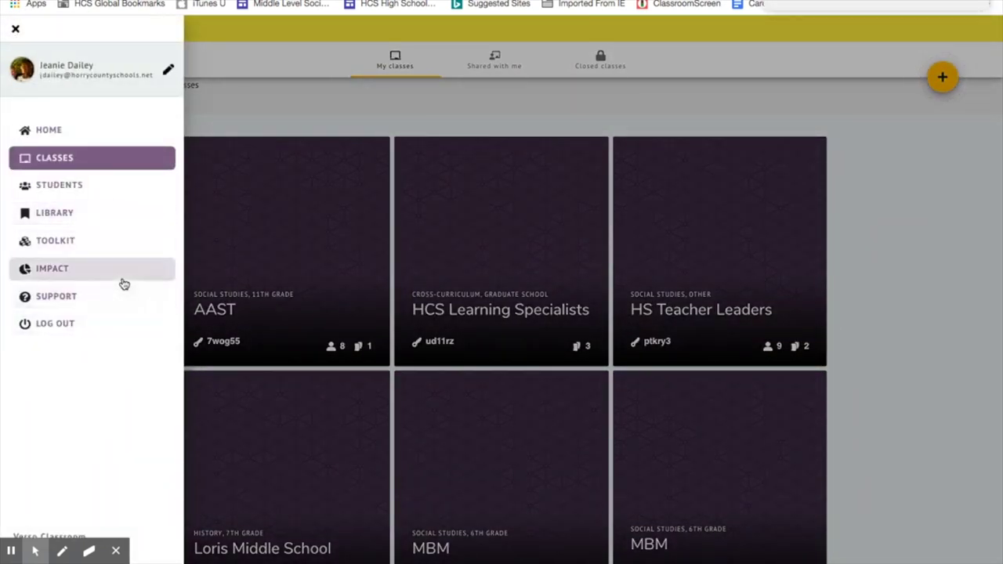
# Go to the Library and bring its subject, year and keyword filters into view above 216 activities
pyautogui.click(64, 215)
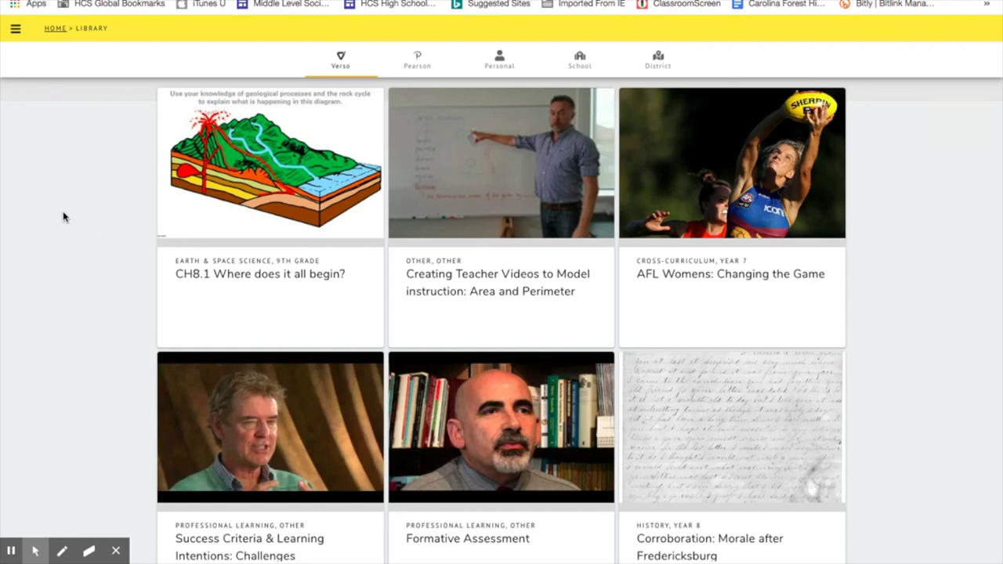
pyautogui.scroll(3, 471, 203)
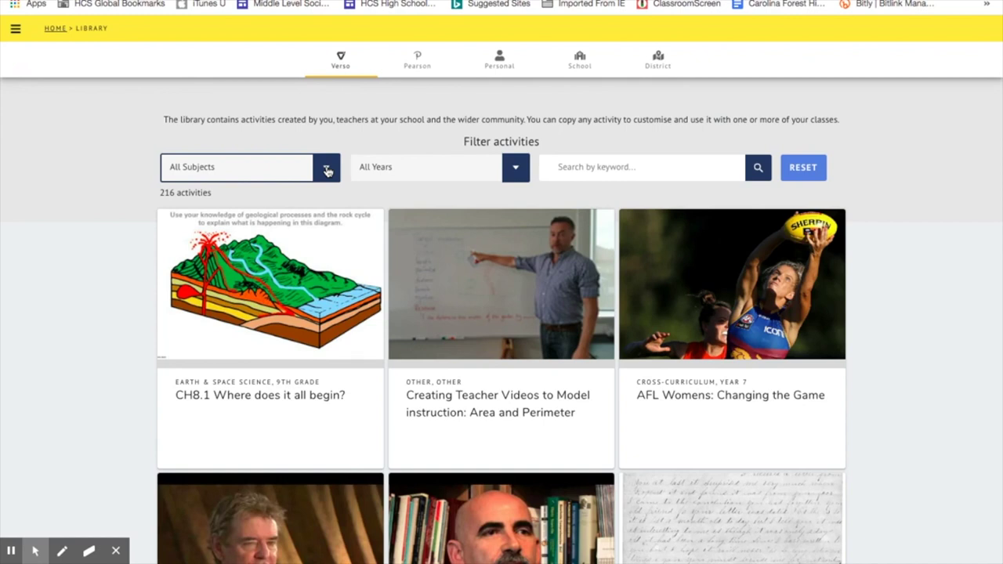
# Filter the Library by subject to US History, narrowing it to 26 activities
pyautogui.click(328, 170)
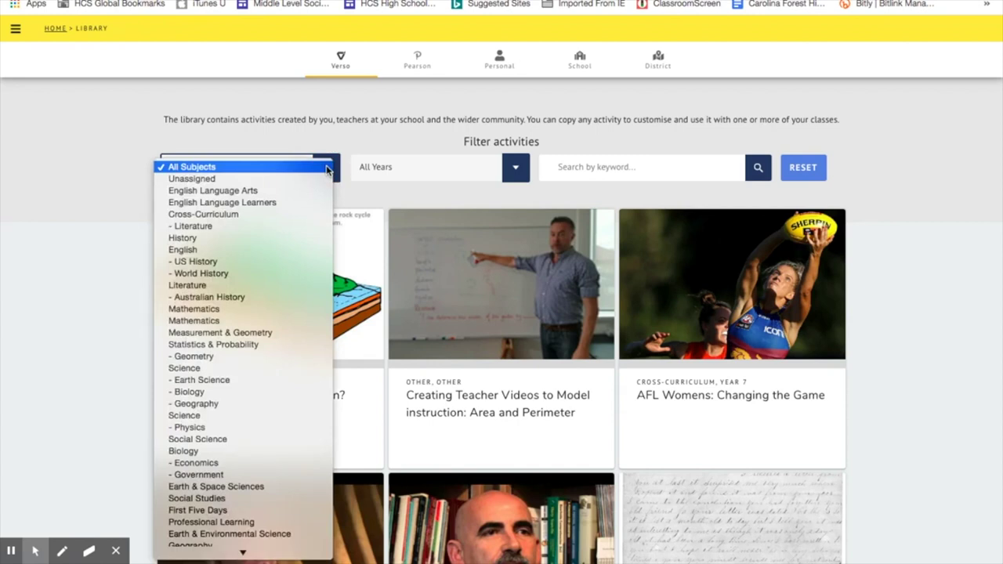
pyautogui.scroll(-5, 307, 413)
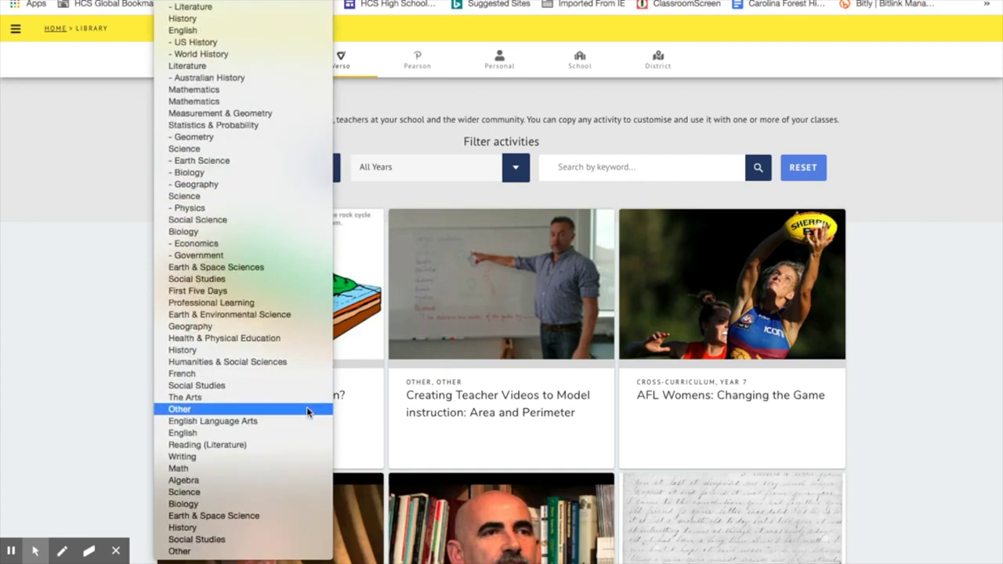
pyautogui.scroll(1, 307, 412)
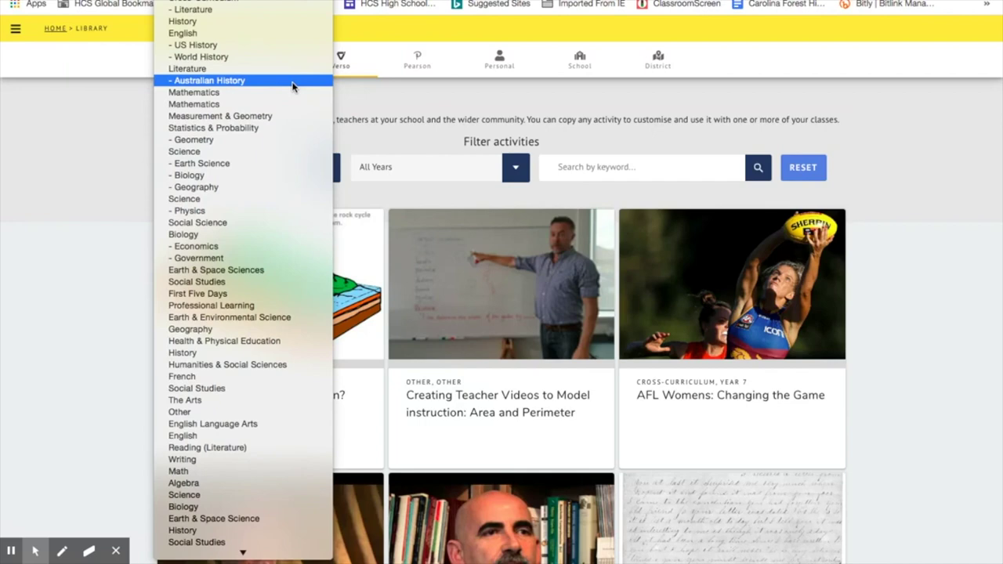
pyautogui.click(276, 47)
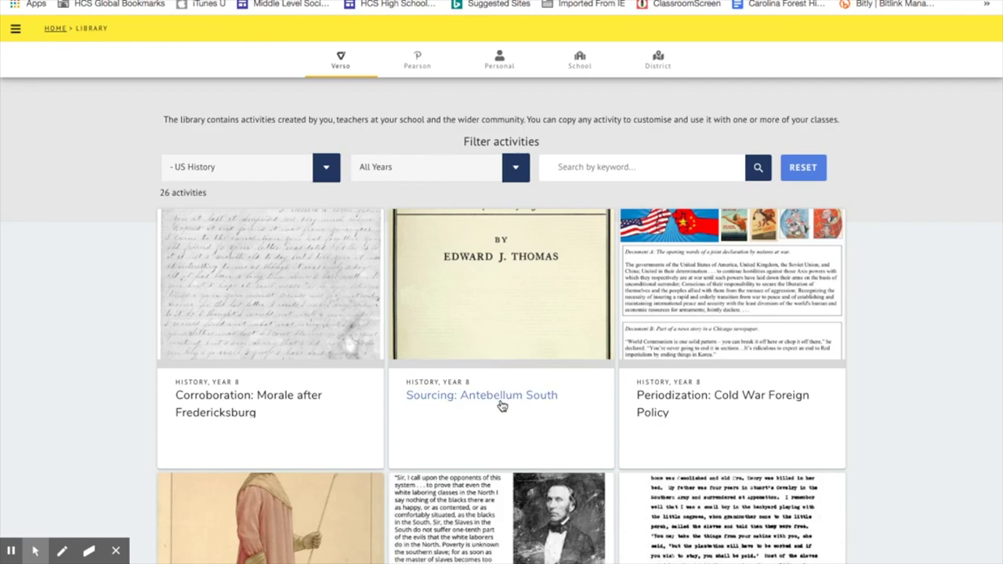
pyautogui.scroll(-10, 502, 406)
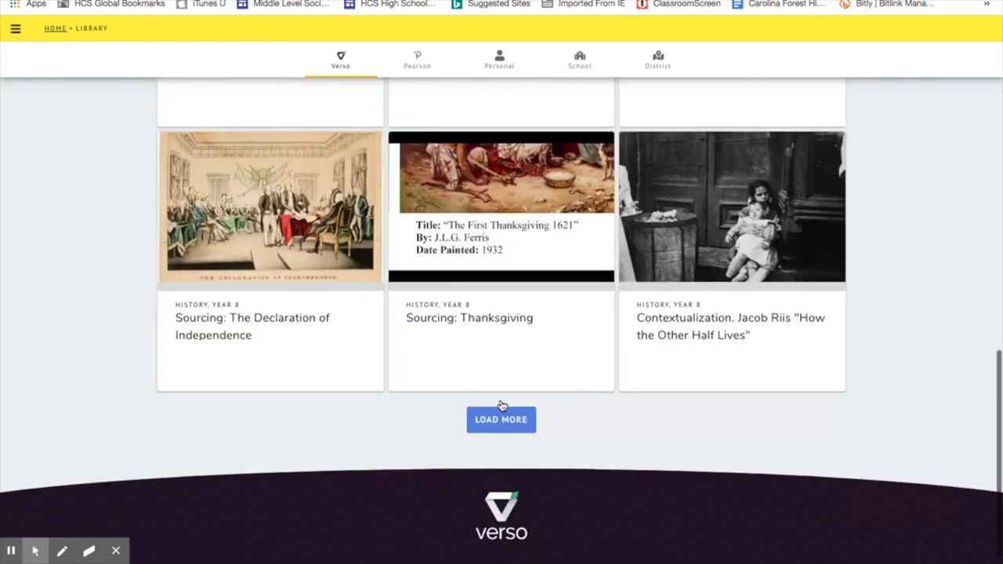
pyautogui.scroll(1, 668, 415)
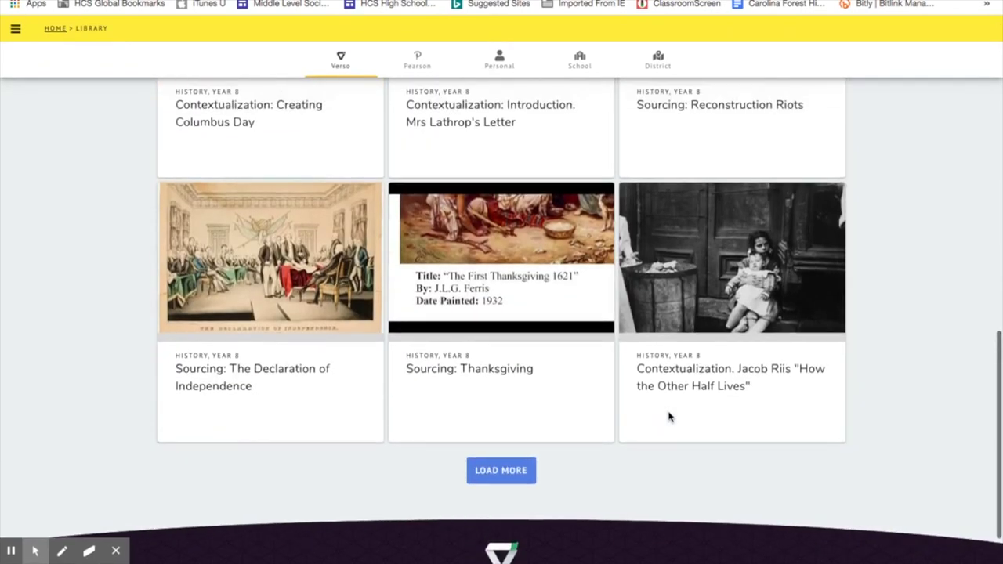
pyautogui.scroll(5, 669, 417)
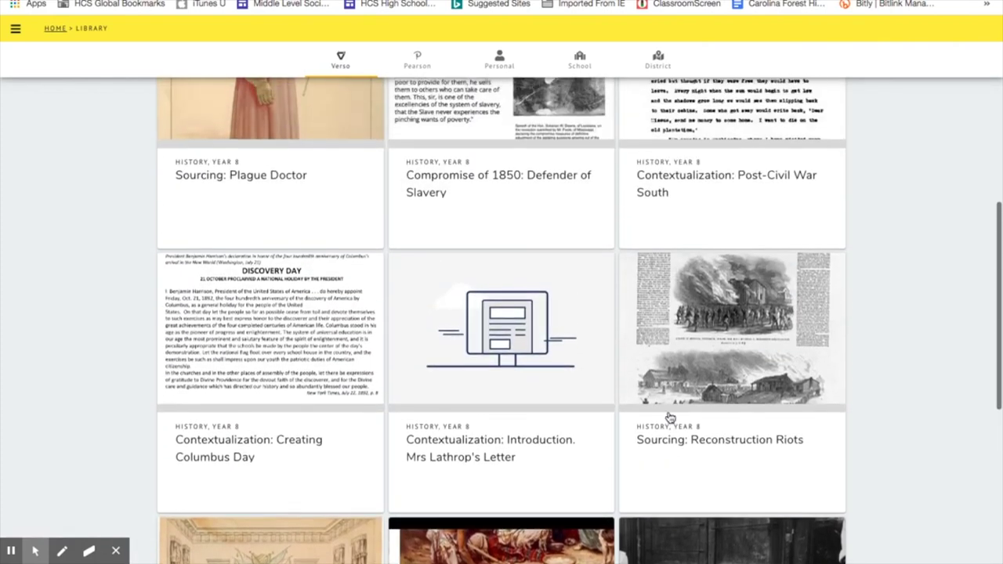
pyautogui.scroll(2, 669, 417)
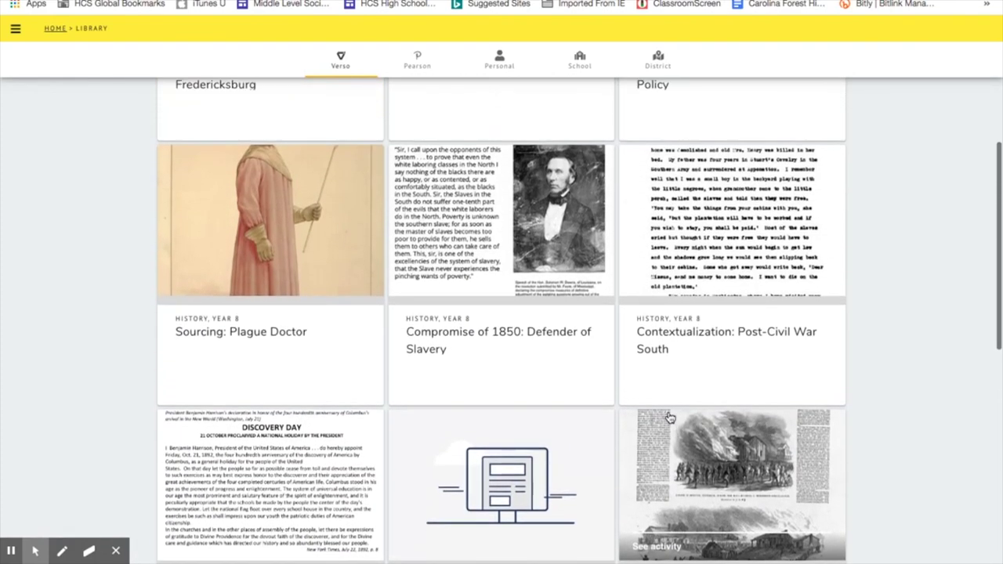
pyautogui.scroll(1, 668, 417)
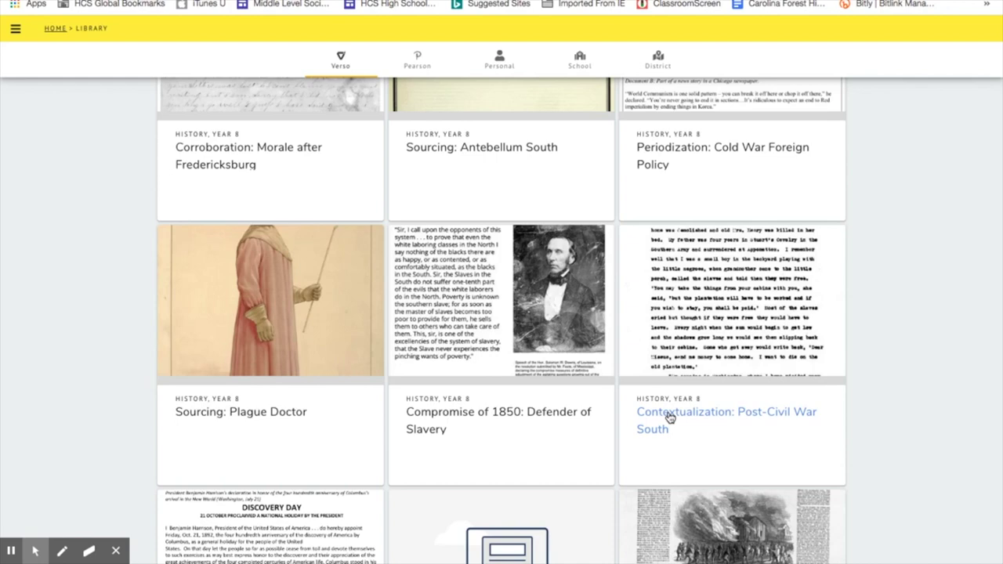
pyautogui.scroll(1, 718, 157)
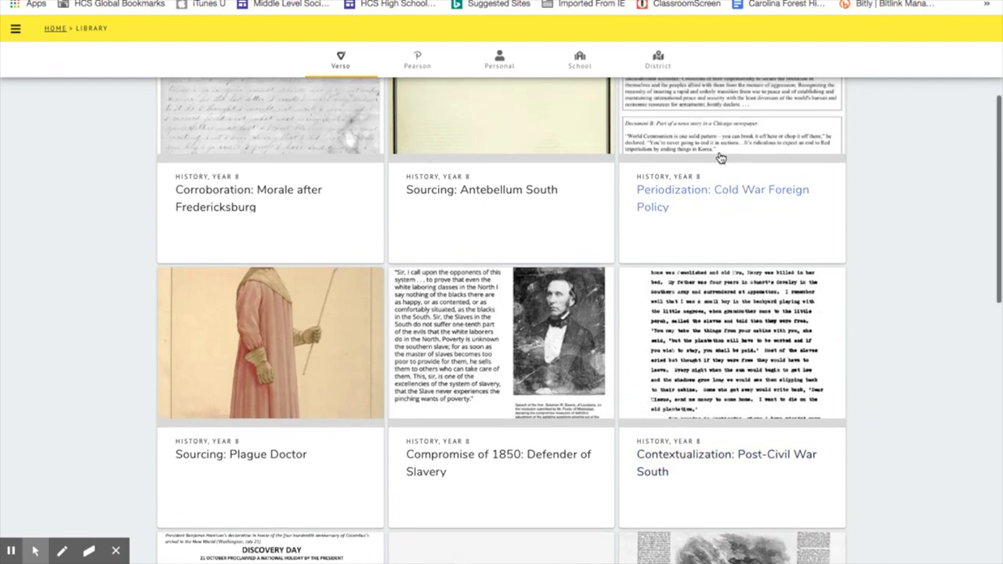
pyautogui.scroll(2, 702, 222)
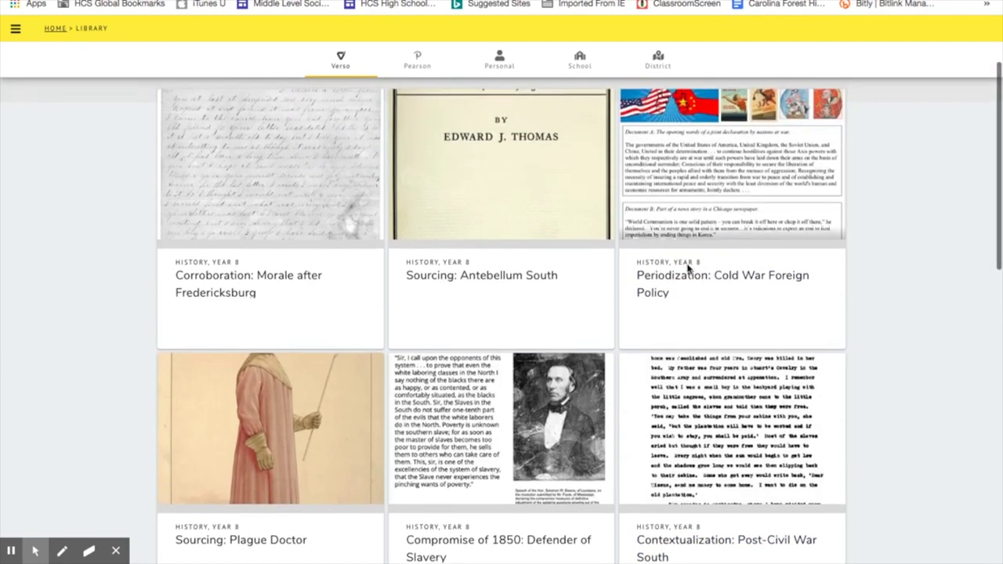
pyautogui.scroll(1, 710, 307)
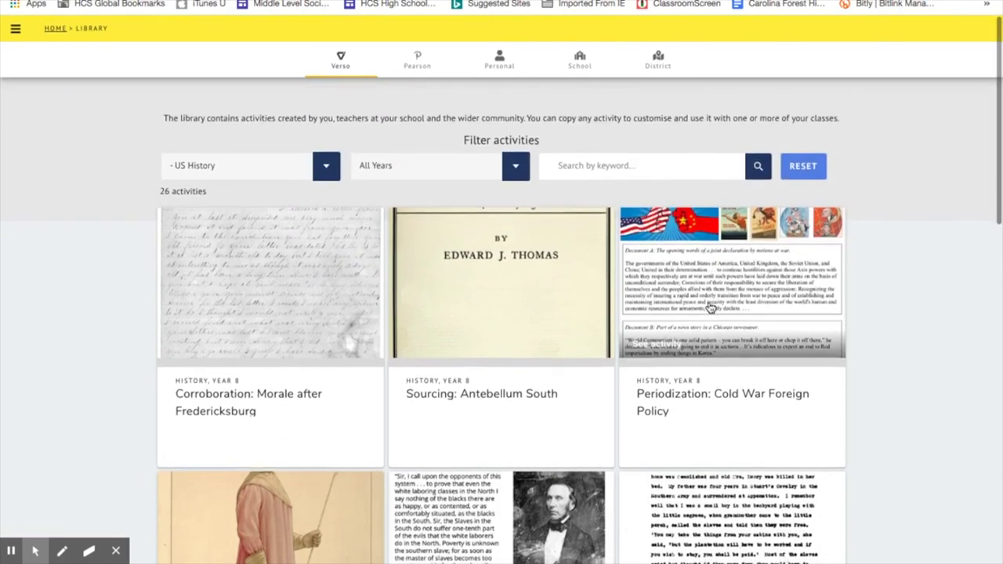
pyautogui.scroll(-8, 709, 308)
pyautogui.scroll(-5, 710, 308)
pyautogui.scroll(10, 710, 308)
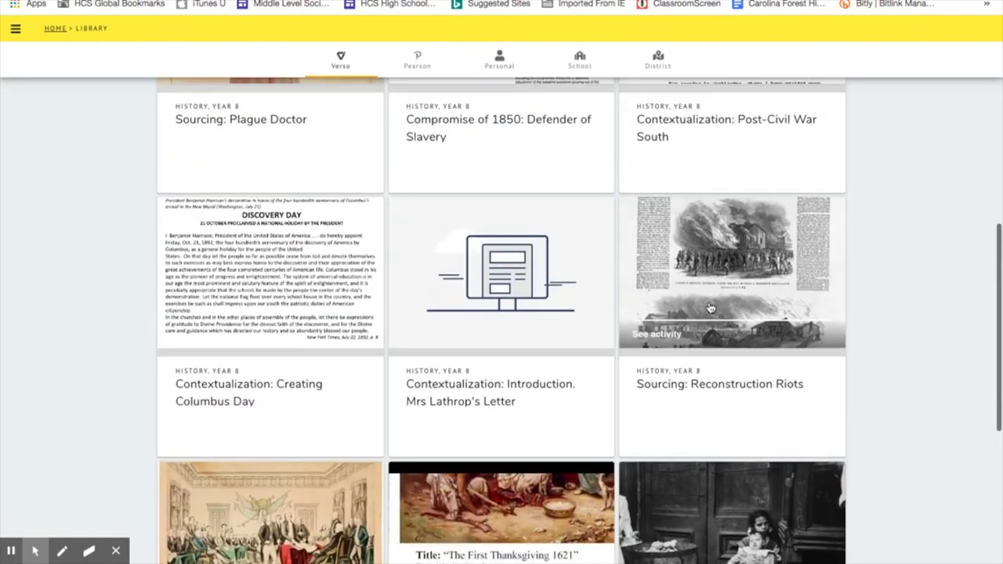
pyautogui.scroll(4, 710, 307)
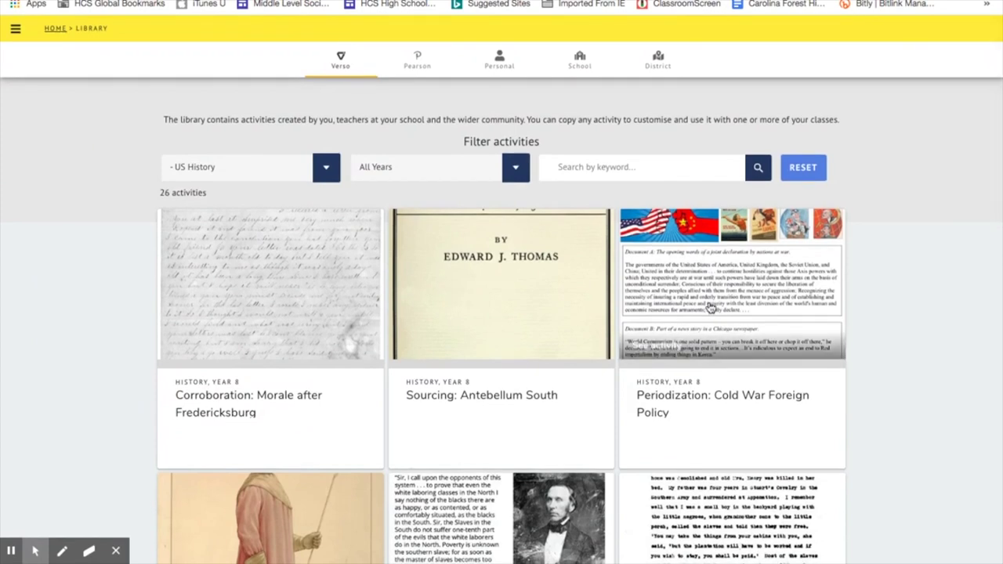
pyautogui.click(718, 400)
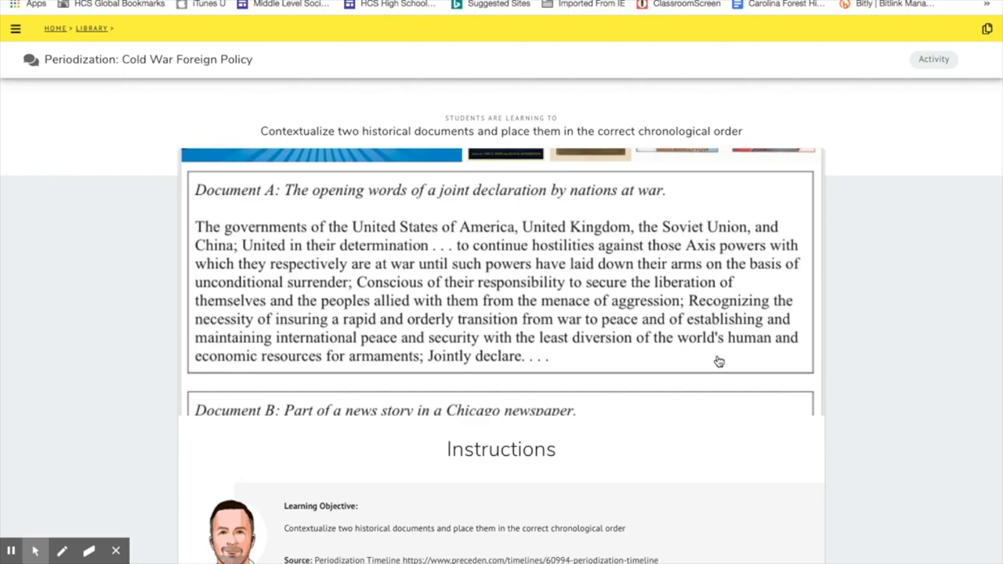
# Scroll down the Cold War Foreign Policy activity to its Instructions, response frame and vocabulary
pyautogui.scroll(-4, 719, 361)
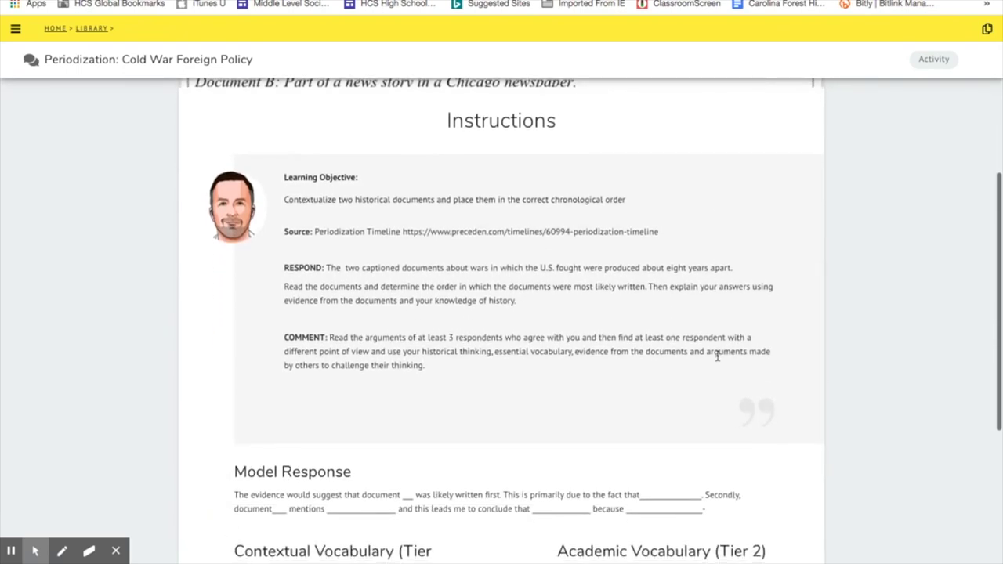
pyautogui.scroll(-1, 717, 357)
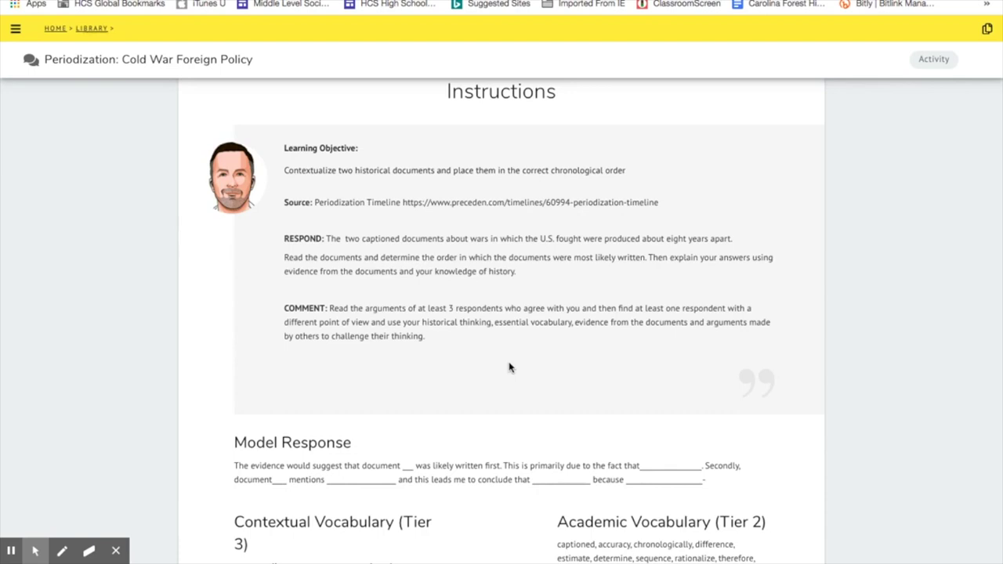
# Scroll to the end of the activity and open the Copy Activity dialog
pyautogui.scroll(-2, 508, 367)
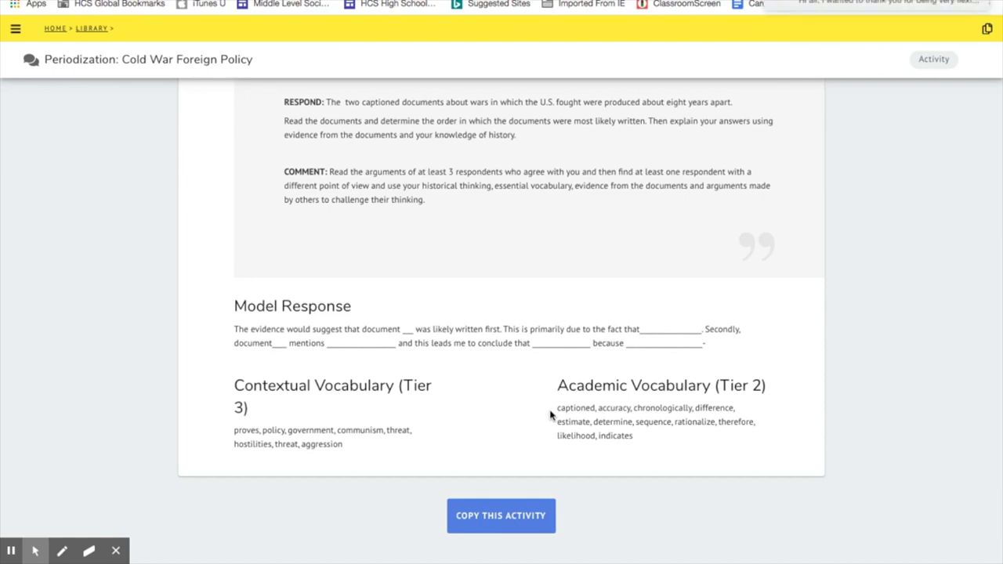
pyautogui.click(491, 527)
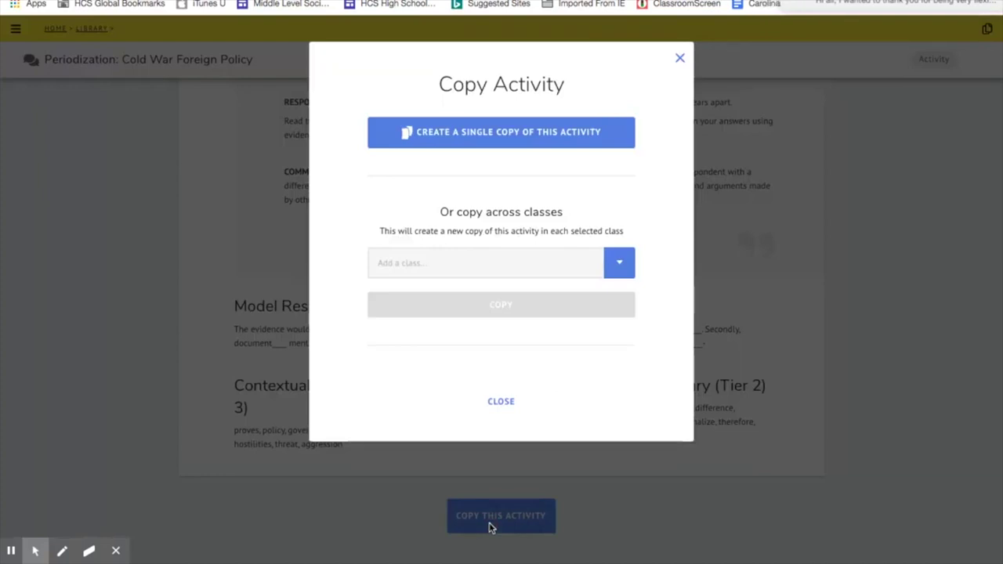
# Choose HCS Learning Specialists as the target class and copy the activity into it
pyautogui.click(620, 264)
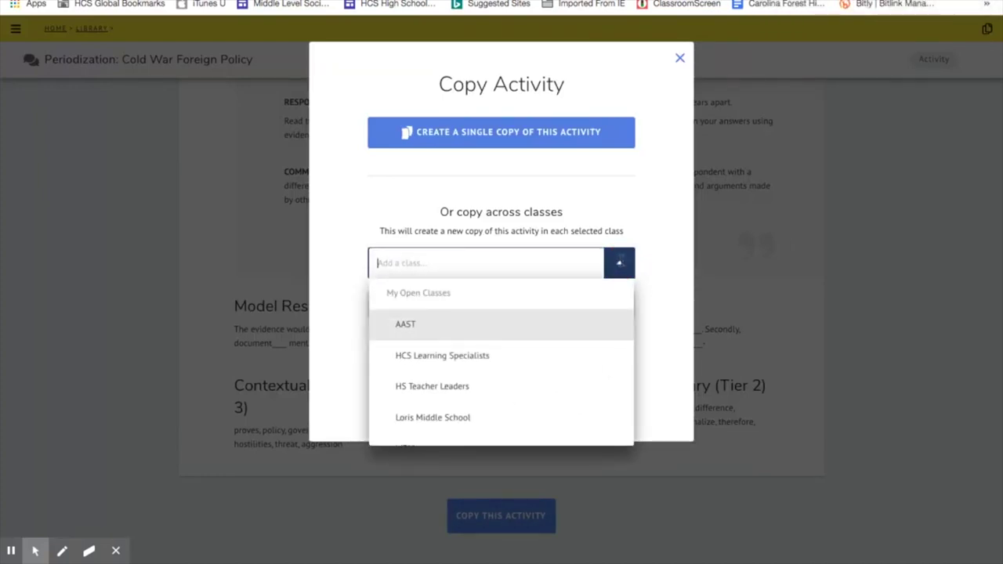
pyautogui.click(482, 359)
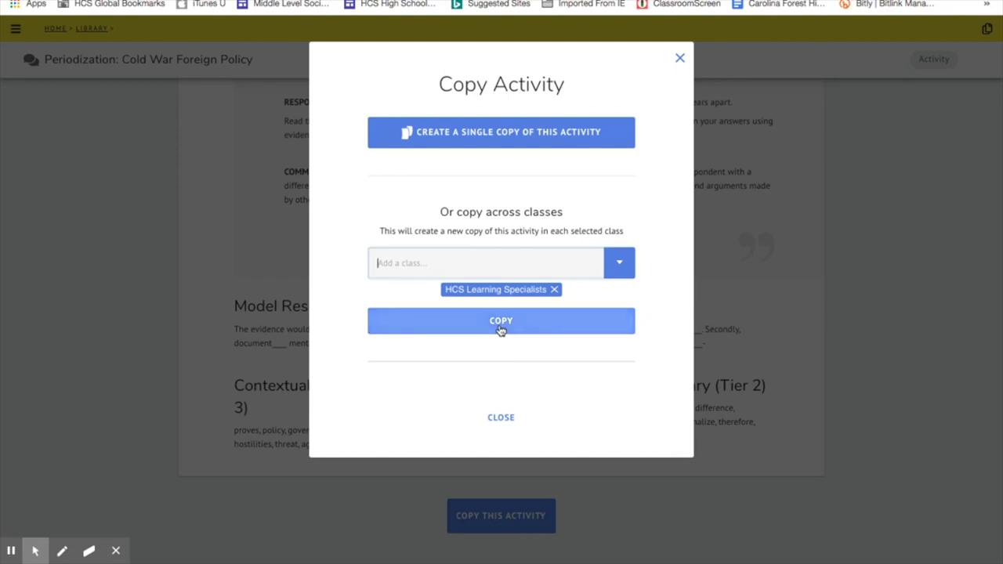
pyautogui.click(502, 327)
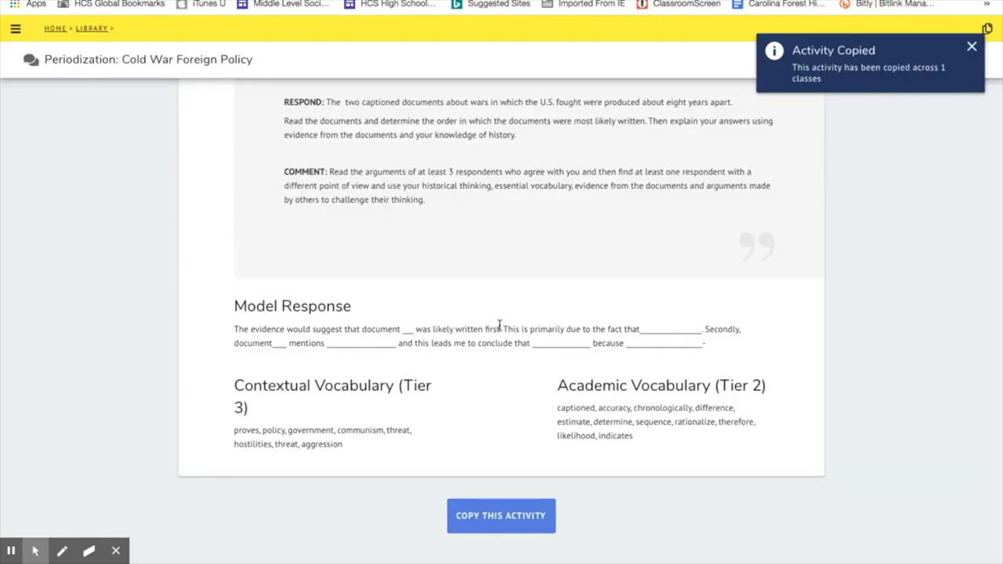
# Close the Activity Copied confirmation and open the main navigation menu
pyautogui.click(973, 49)
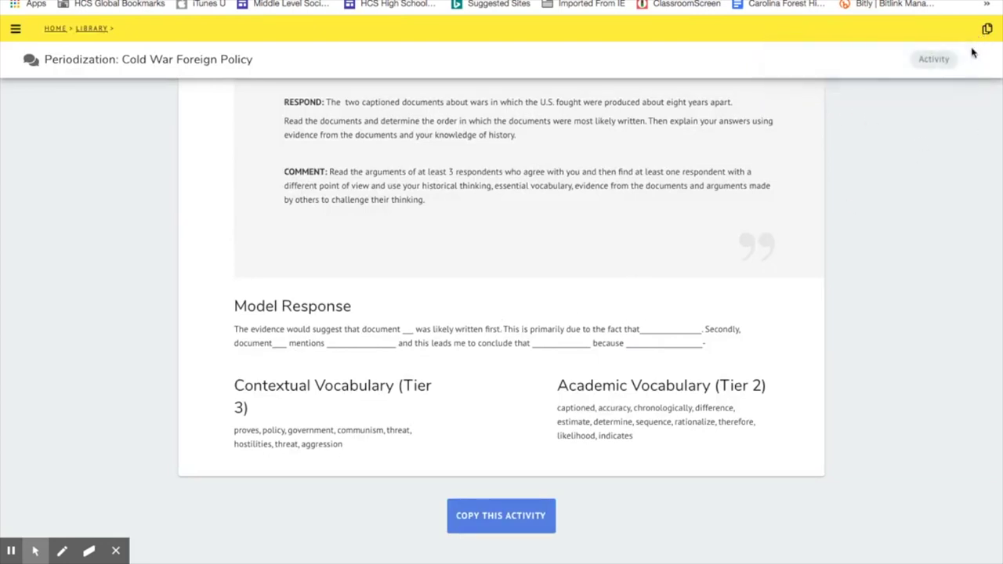
pyautogui.scroll(15, 519, 376)
pyautogui.scroll(-15, 517, 380)
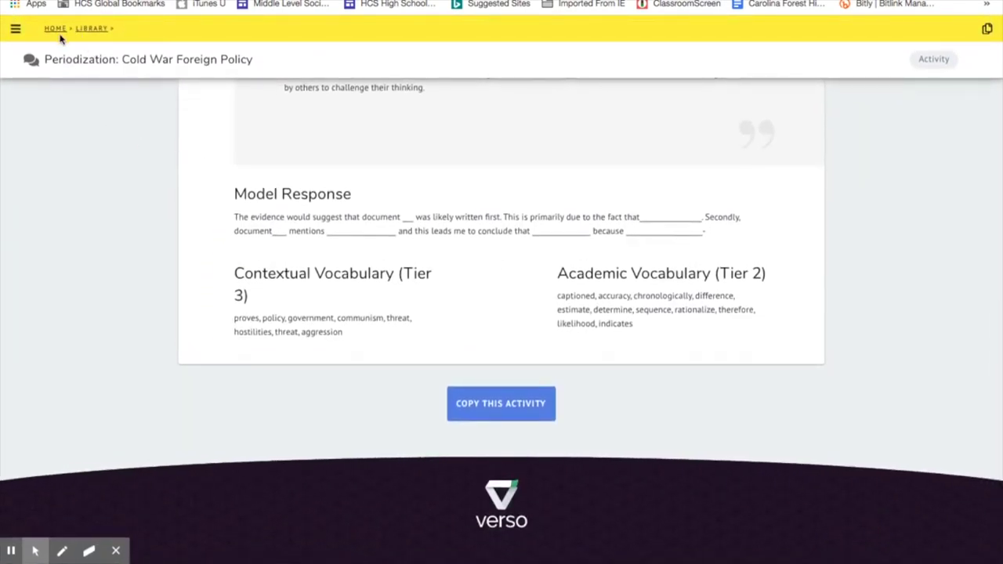
pyautogui.click(15, 29)
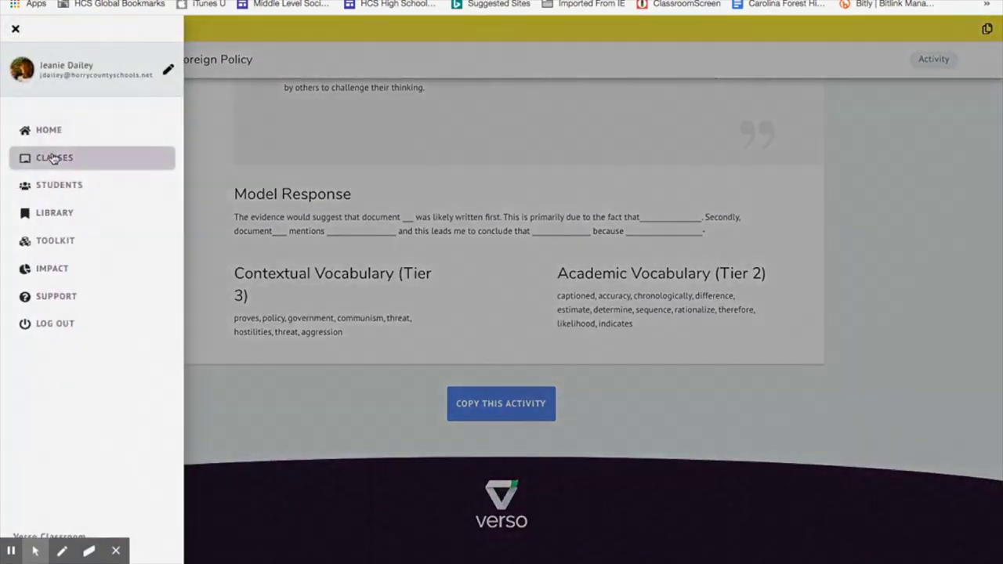